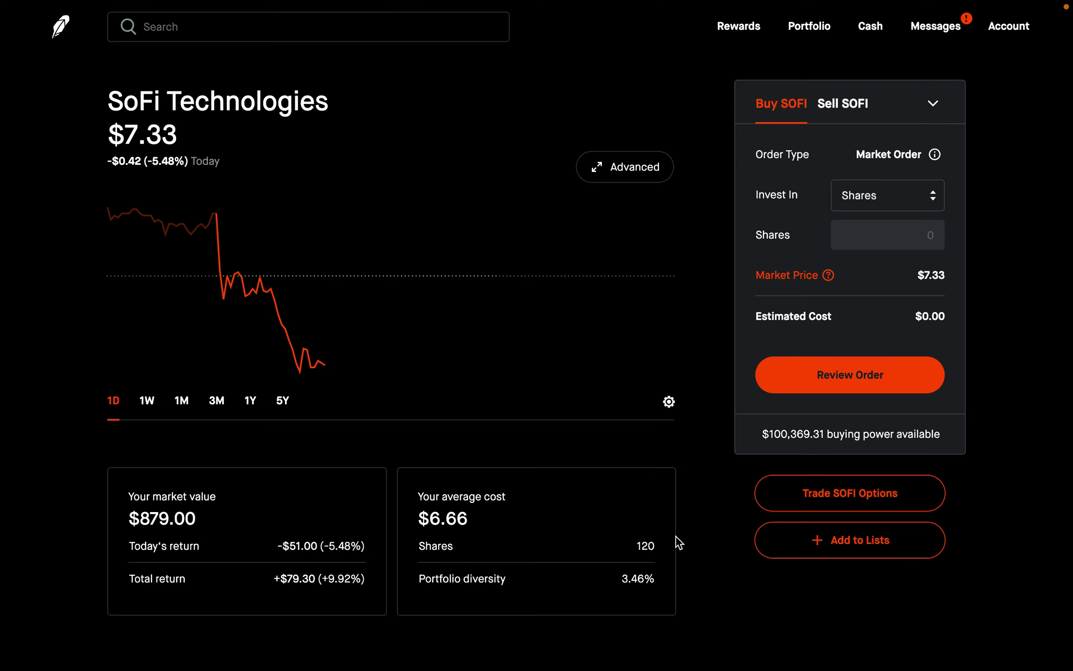
- Switch the SOFI order ticket to selling and choose Trailing Stop Order as the order type
left_click(847, 110)
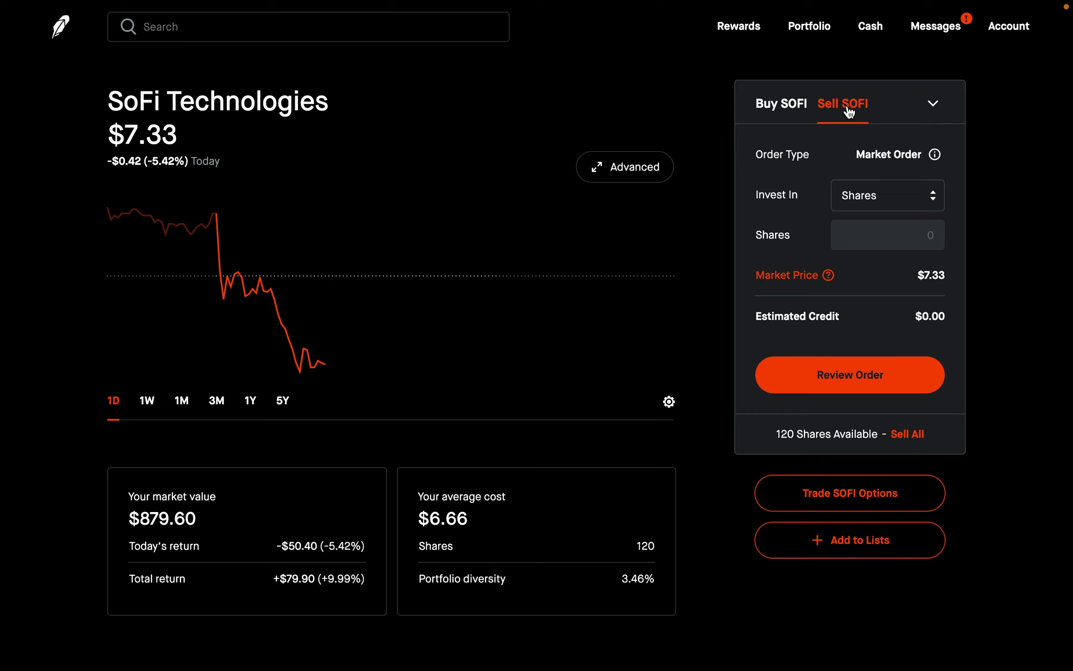
left_click(934, 111)
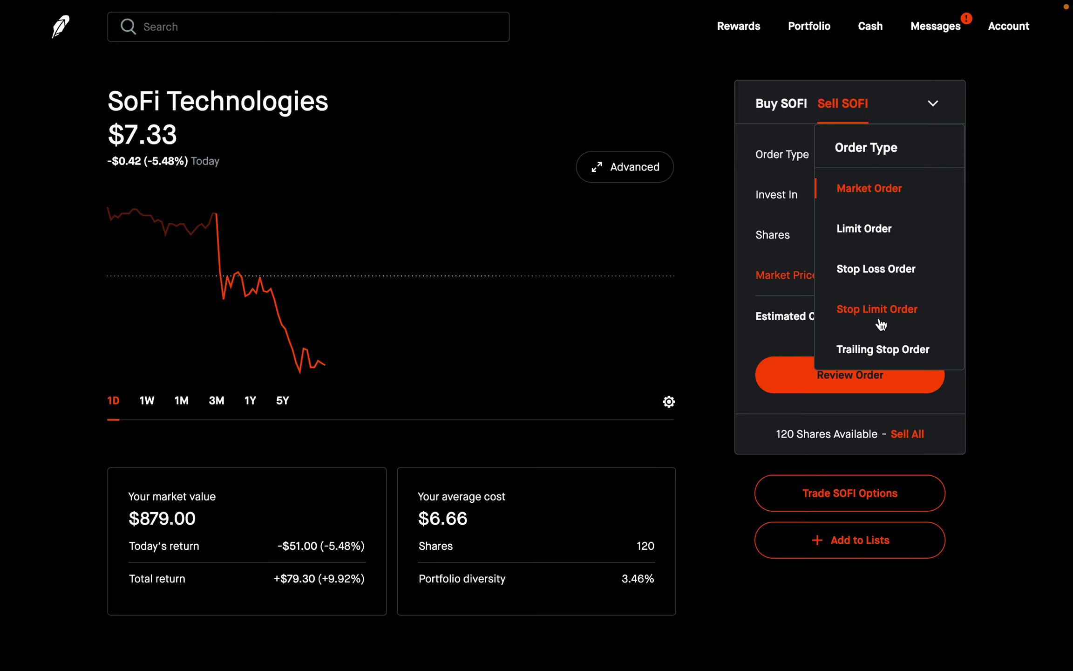
left_click(859, 353)
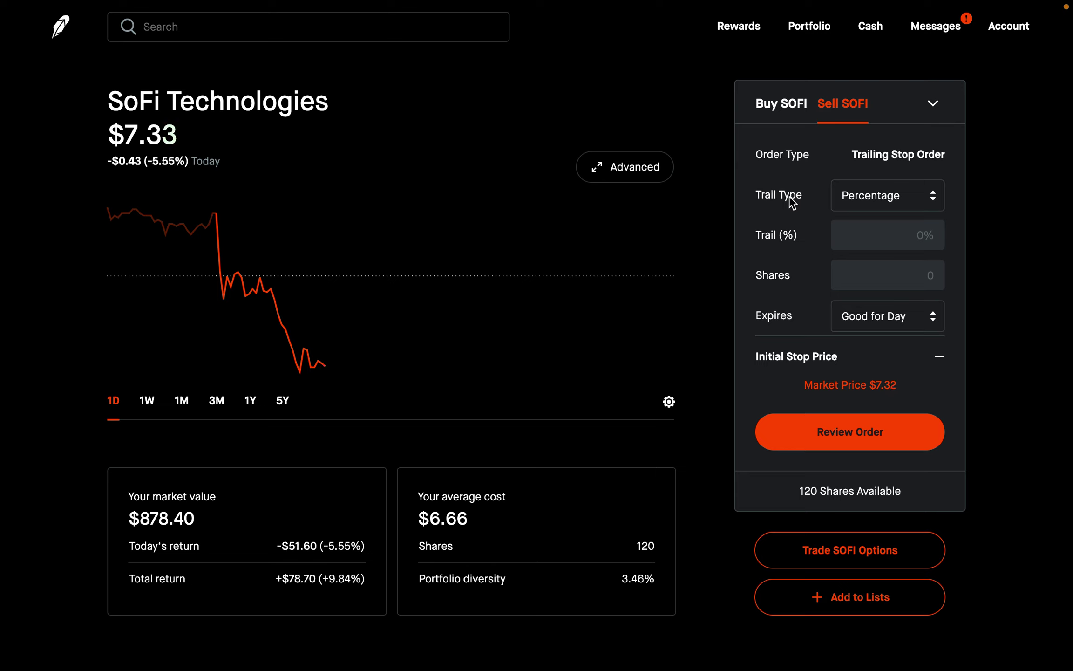
- Keep the trail type as Percentage and set the sell order's trail to 10%
left_click(879, 207)
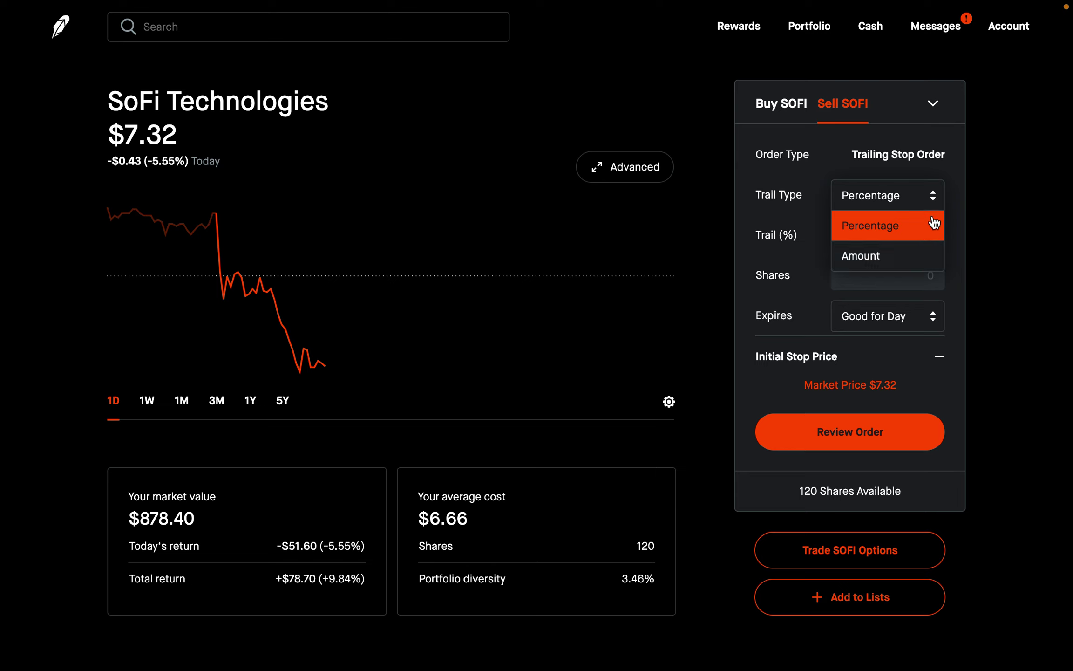
left_click(953, 204)
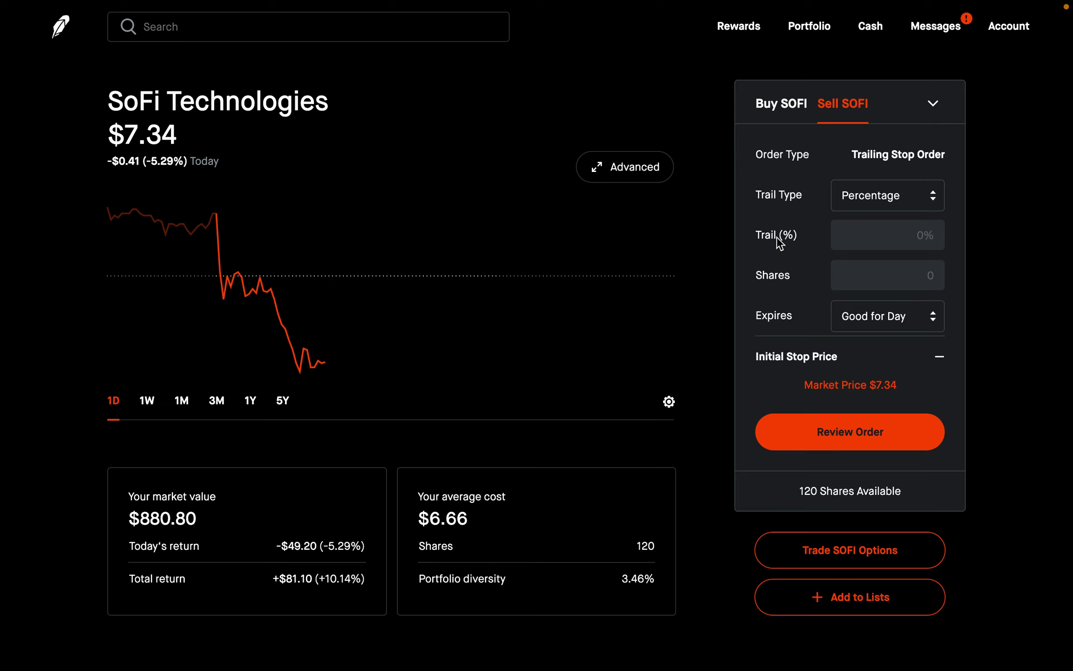
left_click(867, 244)
type("10")
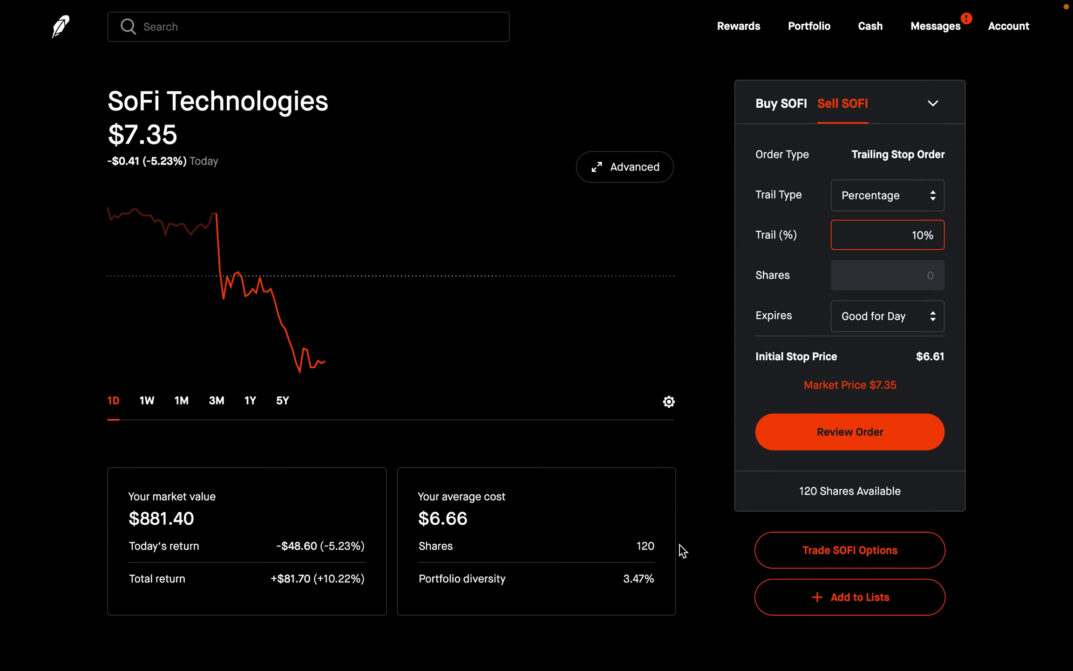
- Check the SOFI holdings, set the sell order to 20 shares and keep the Good for Day expiry
scroll(681, 555, "down", 5)
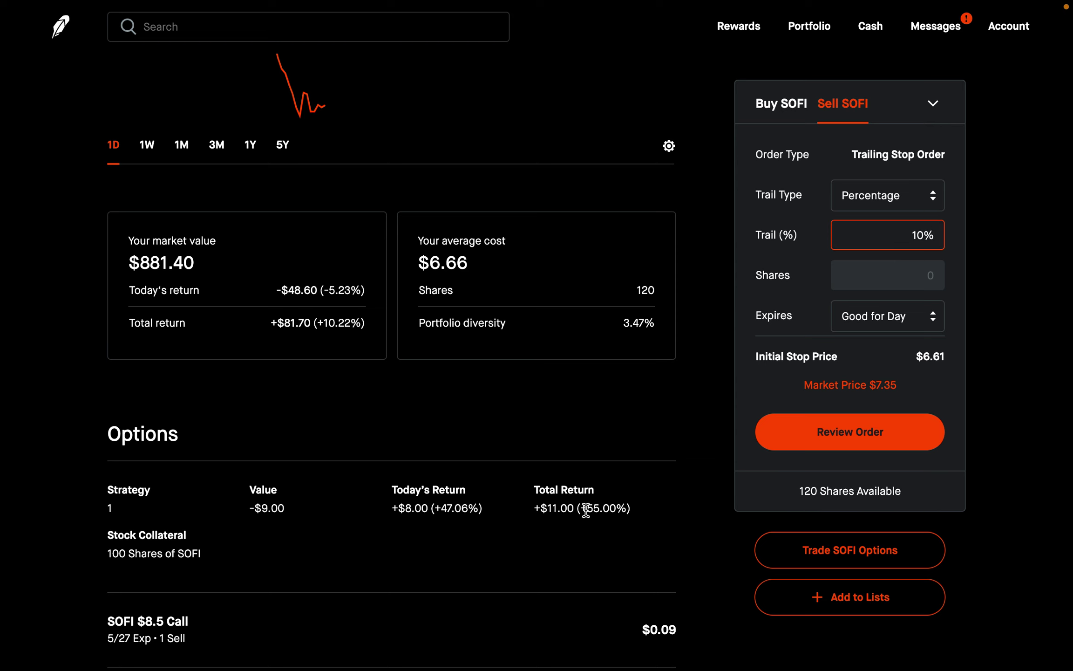
scroll(586, 509, "up", 5)
left_click(897, 286)
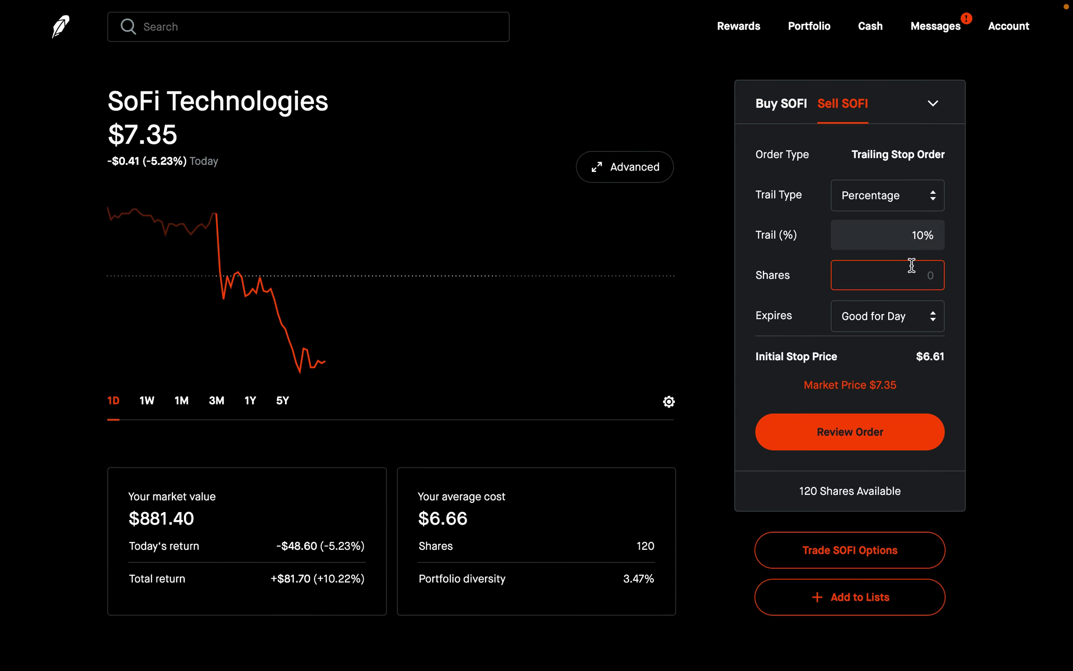
type("20")
left_click(864, 317)
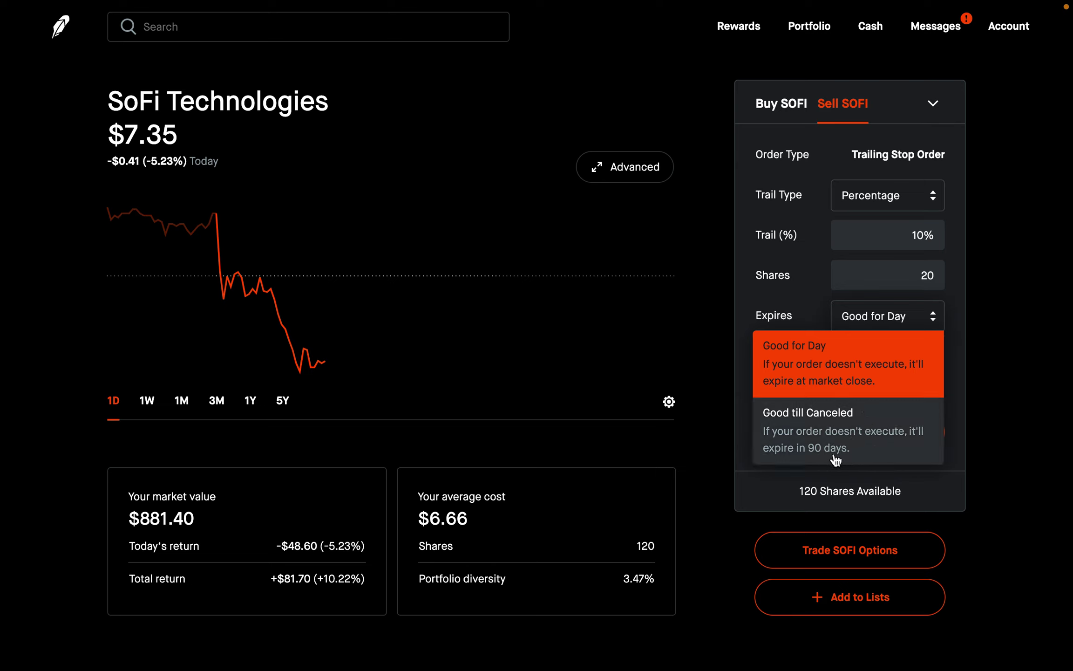
left_click(921, 496)
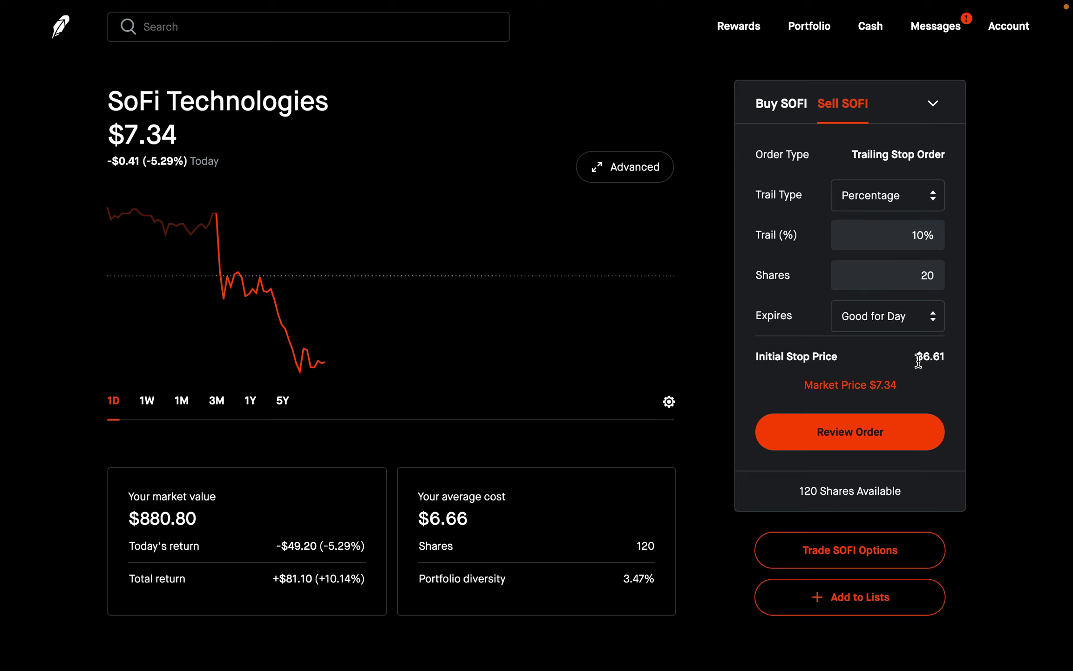
- Switch to the Google calculator and calculate .9 × 7.32 to check the initial stop price
left_click(900, 232)
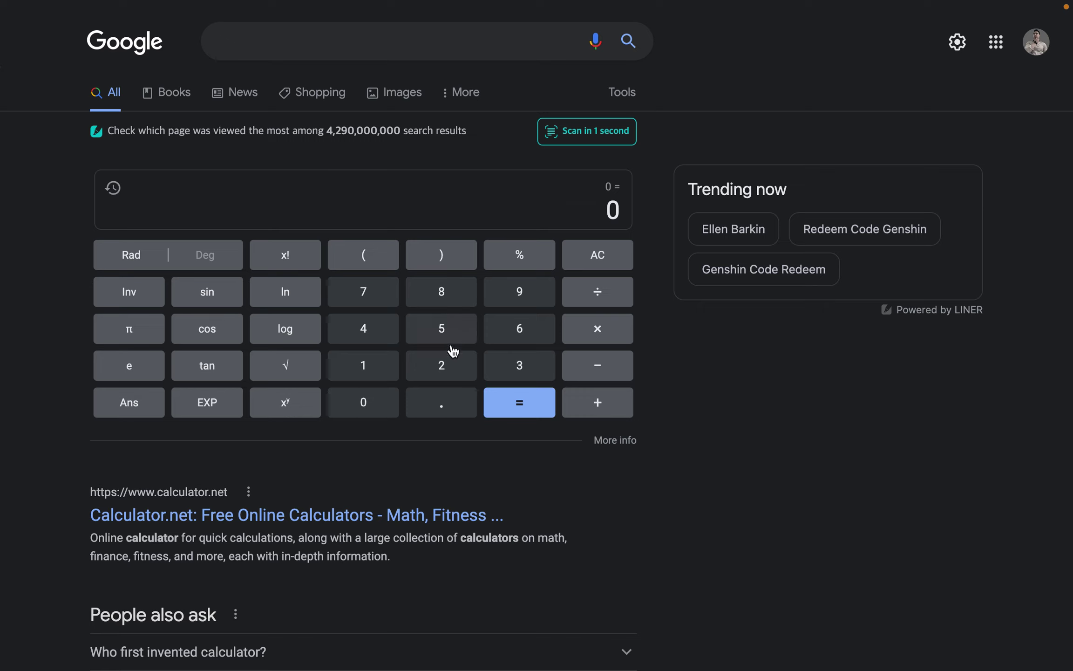
left_click(440, 404)
left_click(530, 301)
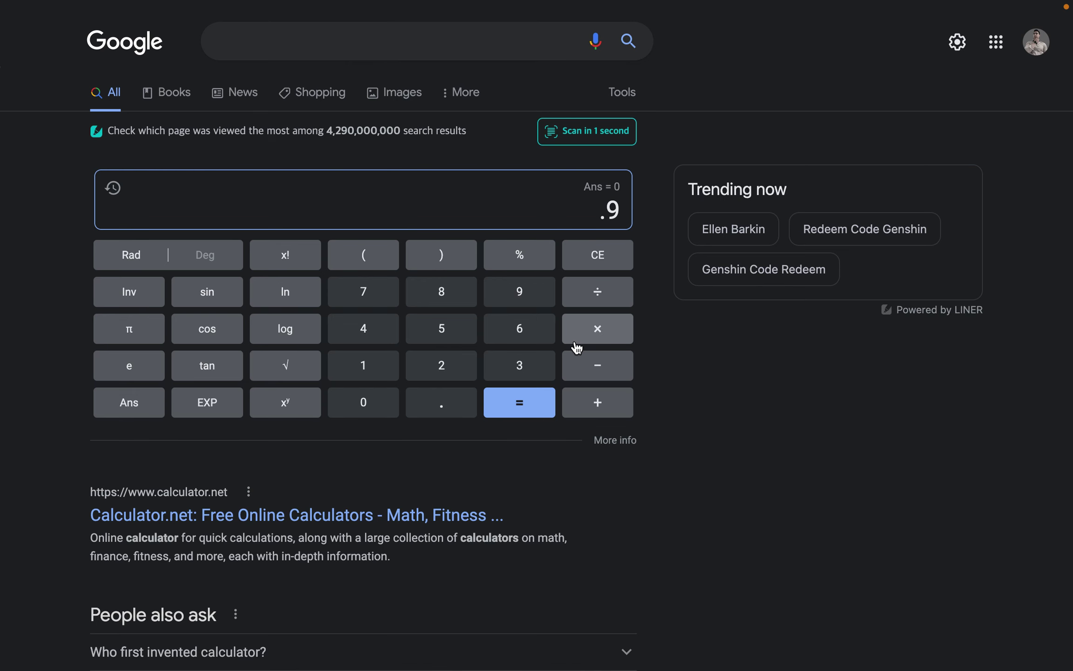
left_click(582, 332)
left_click(381, 296)
left_click(424, 406)
left_click(503, 375)
left_click(468, 375)
left_click(507, 401)
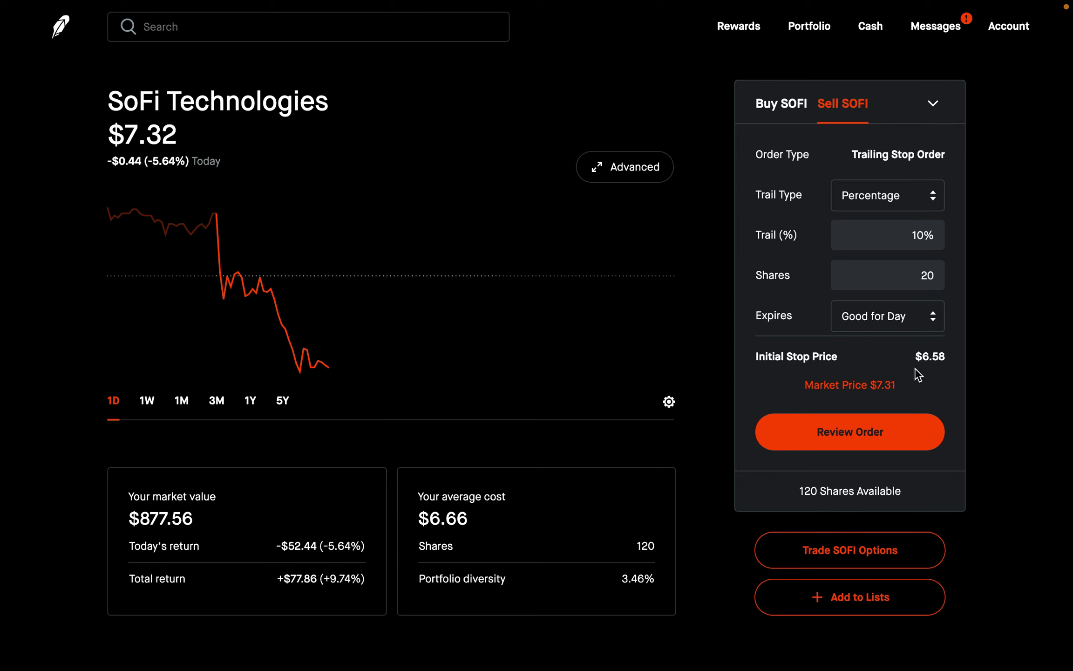
- Switch back to the Robinhood sell order and set its trail percentage to 20%
left_click(926, 245)
left_click(927, 244)
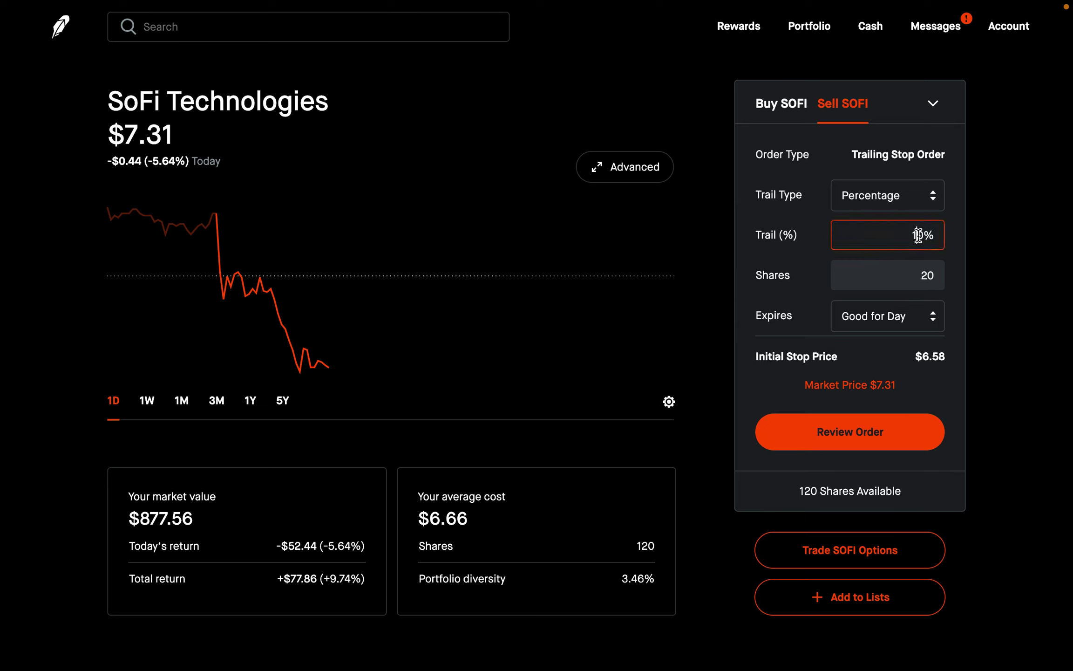
key("BackSpace")
type("2")
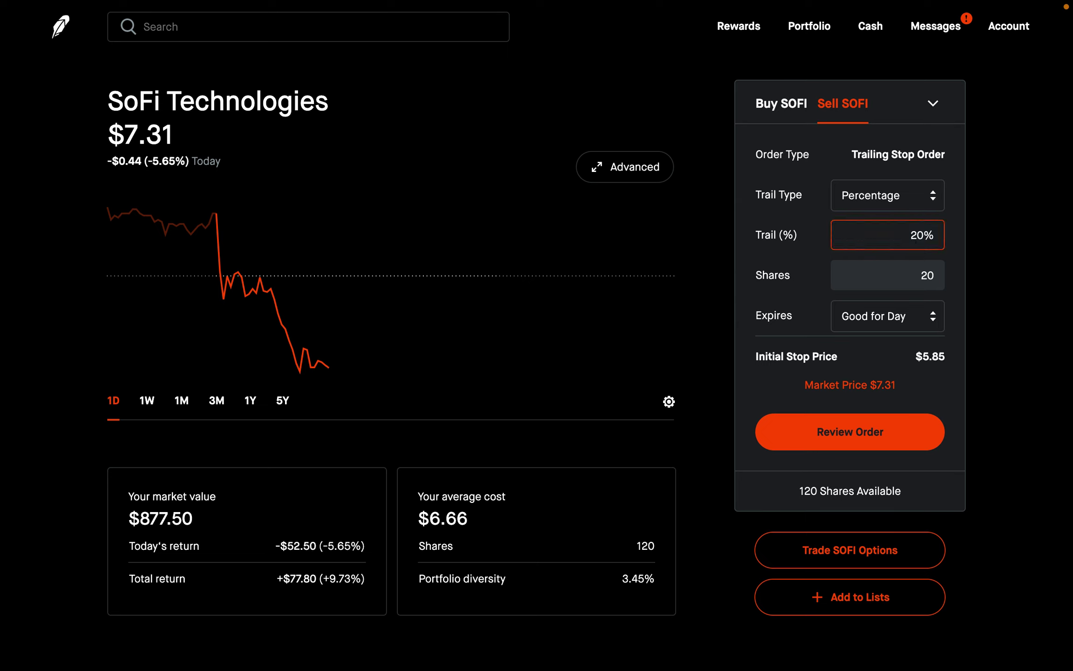
- Try a 1% trail on the sell order, and set the percentage back to 10%
key("BackSpace")
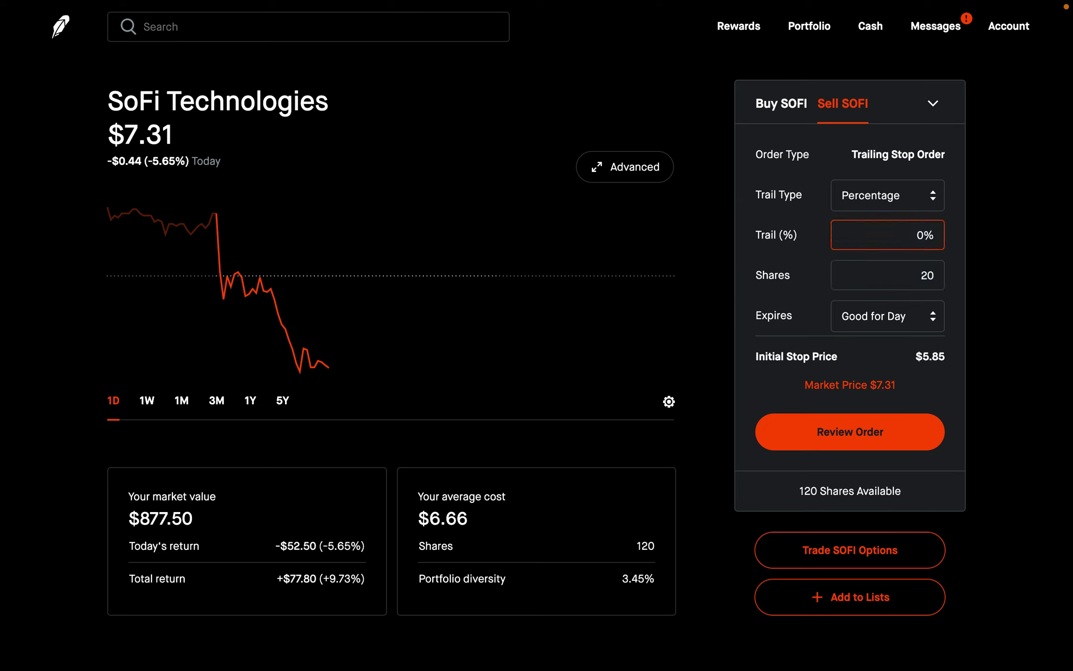
key("BackSpace")
type("1")
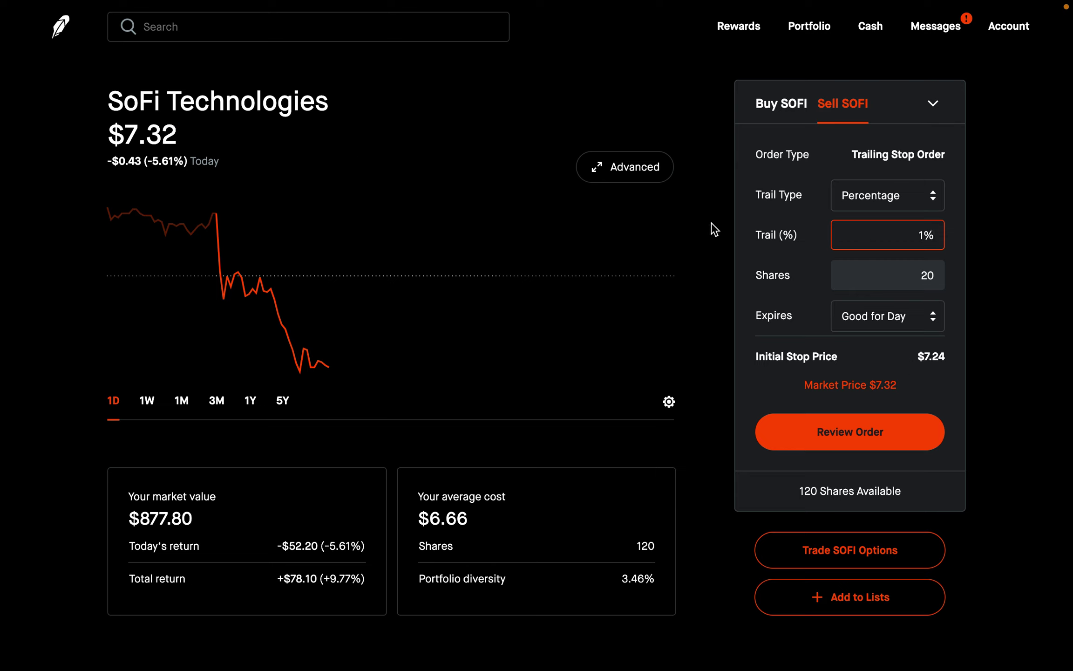
type("0")
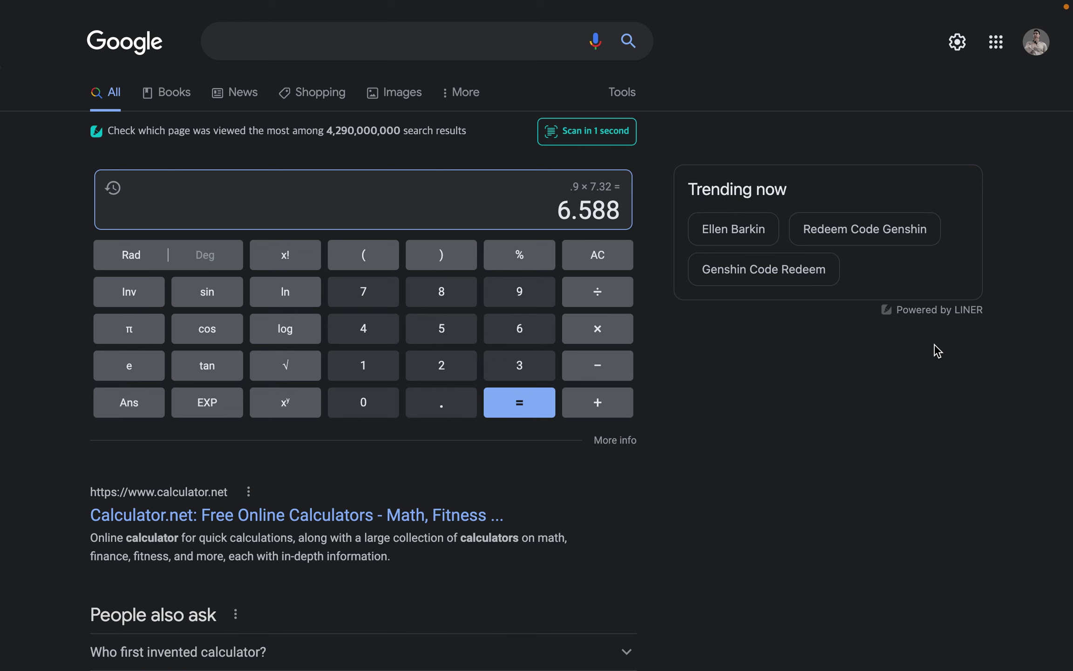
- Switch to the Google calculator, clear the previous calculation and calculate 100 × .9
key("ctrl+Tab")
left_click(598, 255)
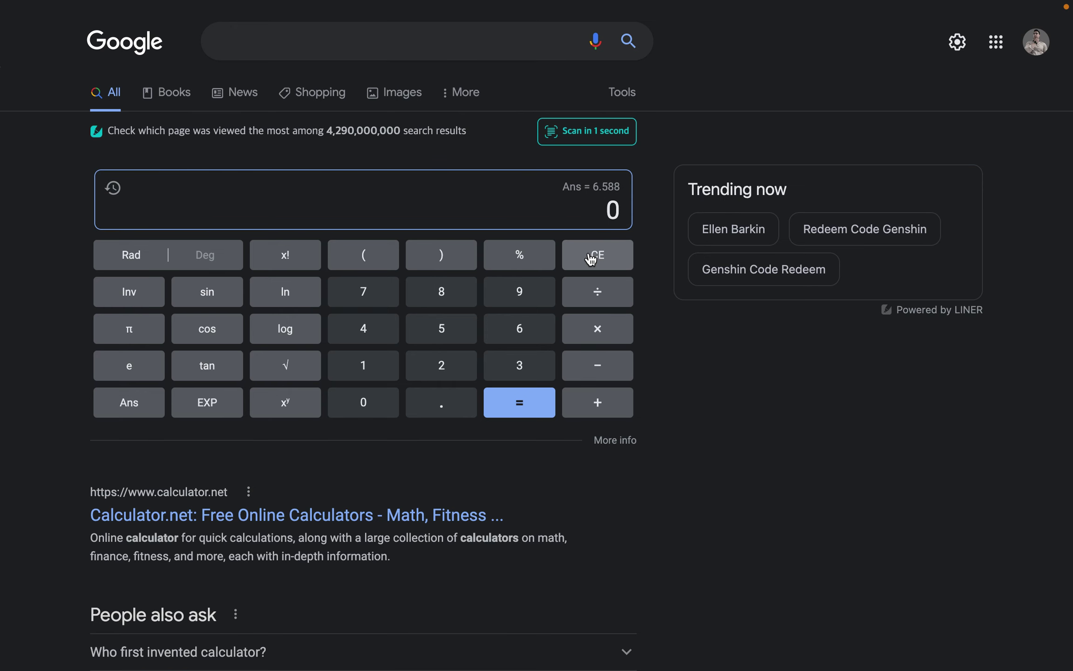
left_click(363, 366)
double_click(363, 402)
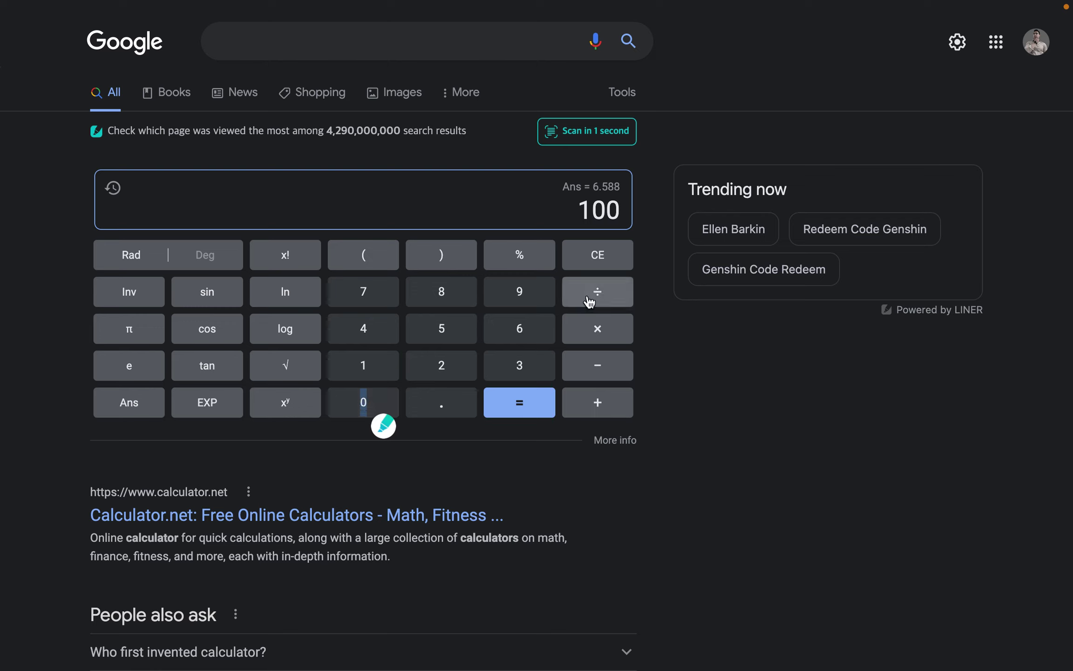
left_click(598, 331)
left_click(454, 404)
left_click(526, 306)
left_click(519, 405)
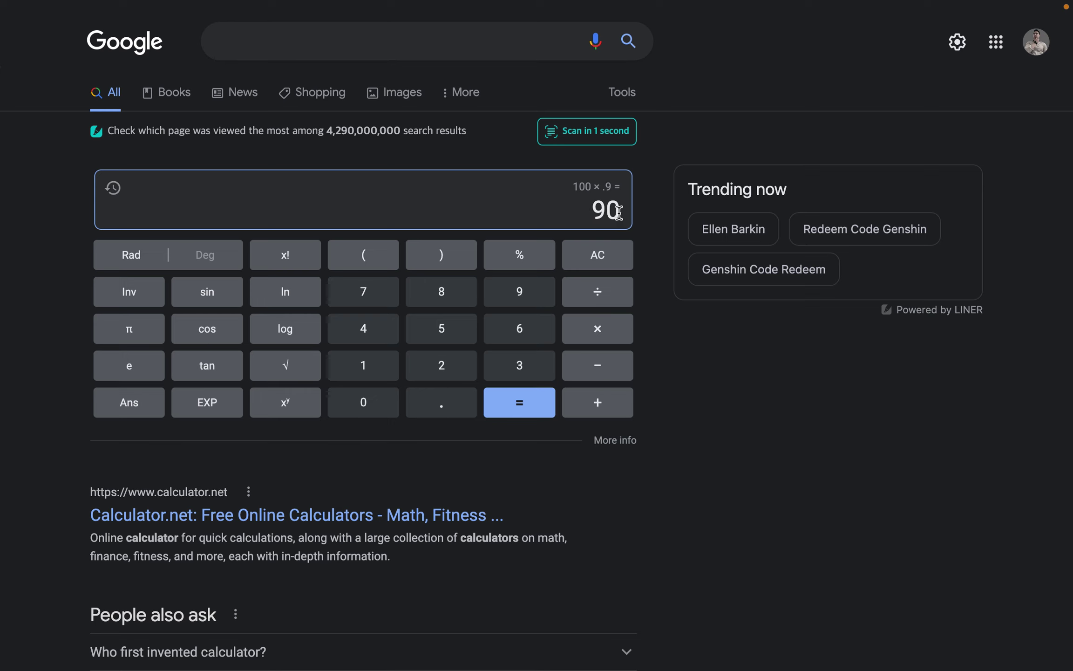
- Switch back to the Robinhood sell order and change its trail type to Amount with a $1.00 trail
key("ctrl+Tab")
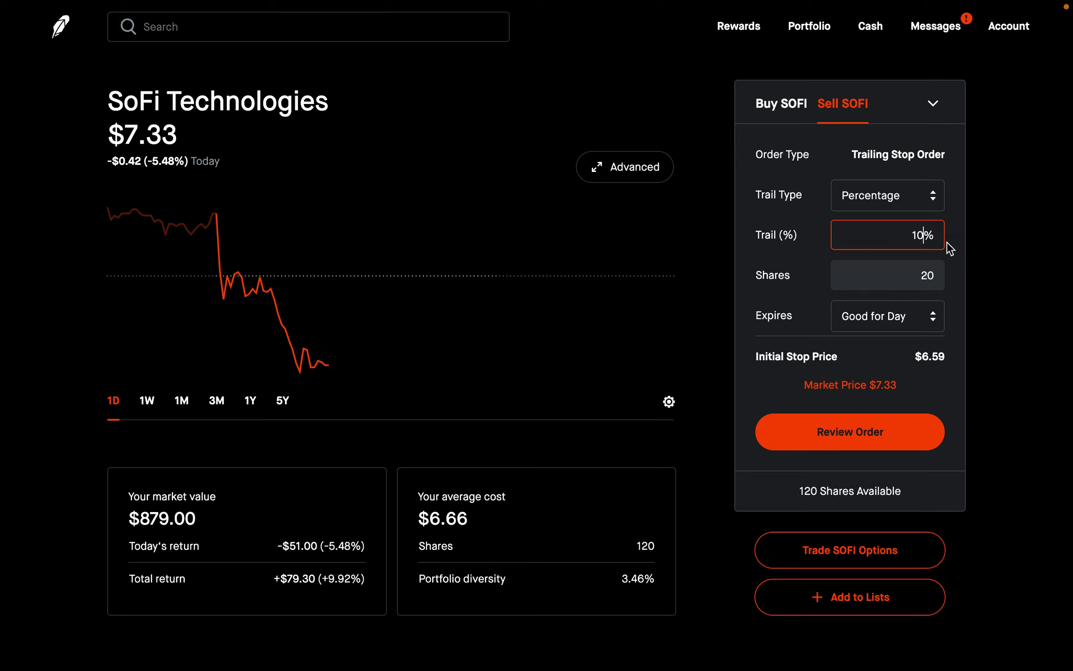
left_click(925, 200)
left_click(925, 200)
left_click(868, 252)
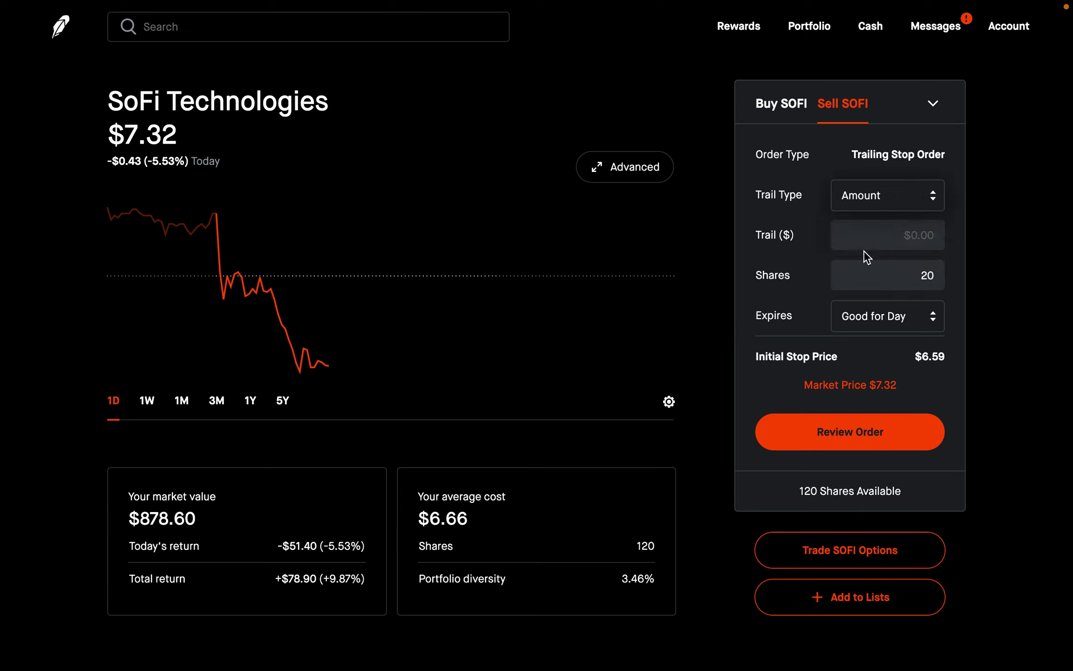
left_click(910, 241)
type("1")
left_click(959, 257)
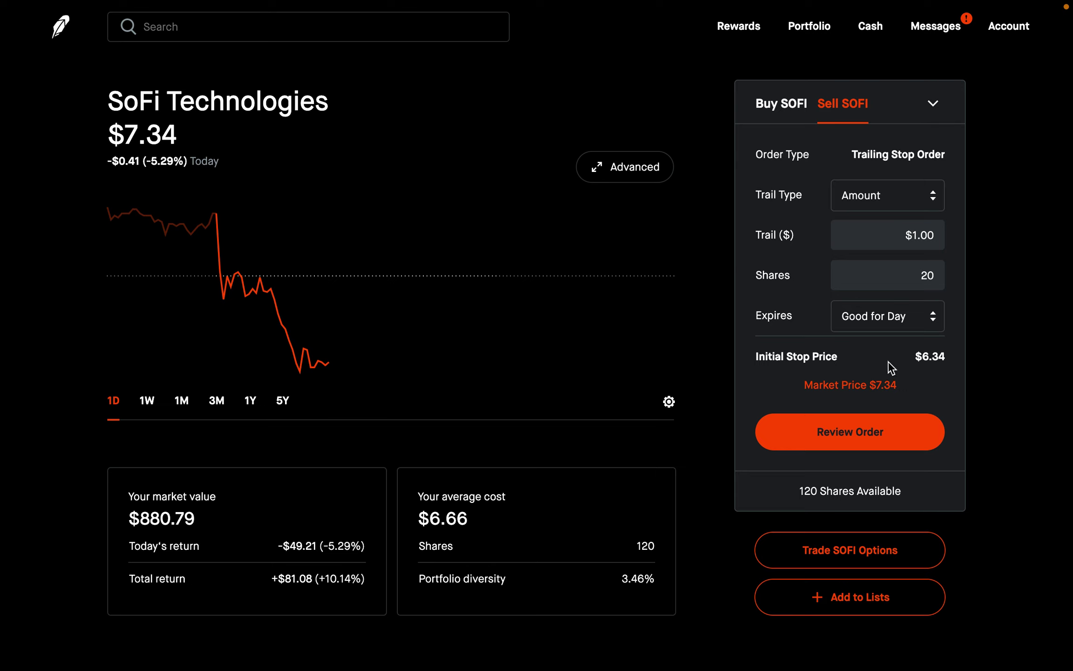
left_click(937, 232)
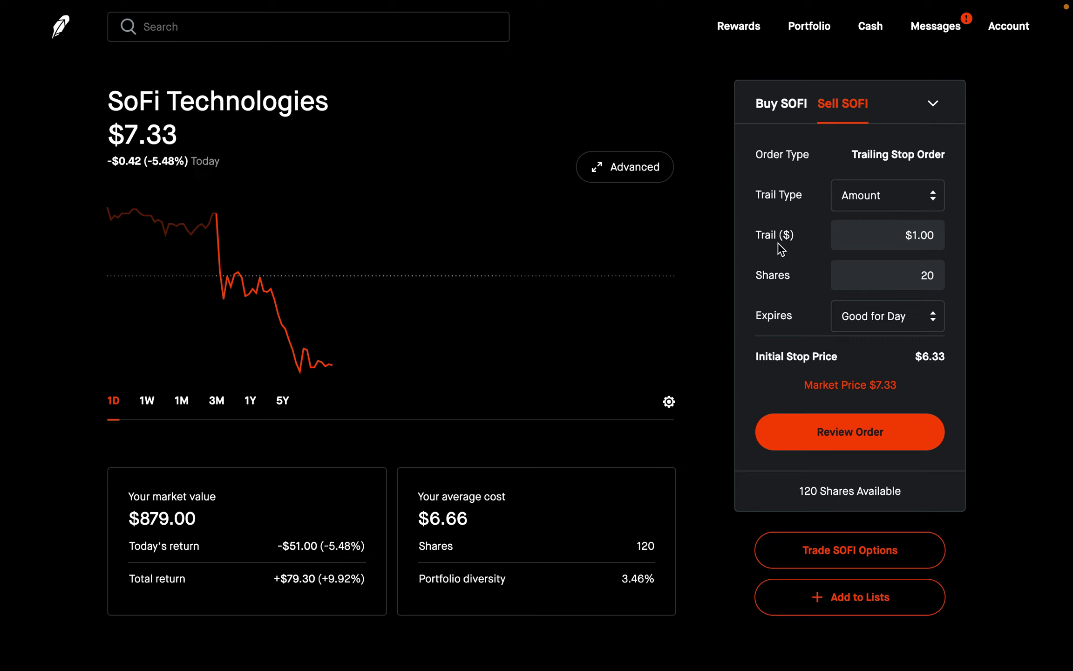
- Change the ticket to a SOFI buy order with a Percentage trail type and a 10% trail
left_click(782, 106)
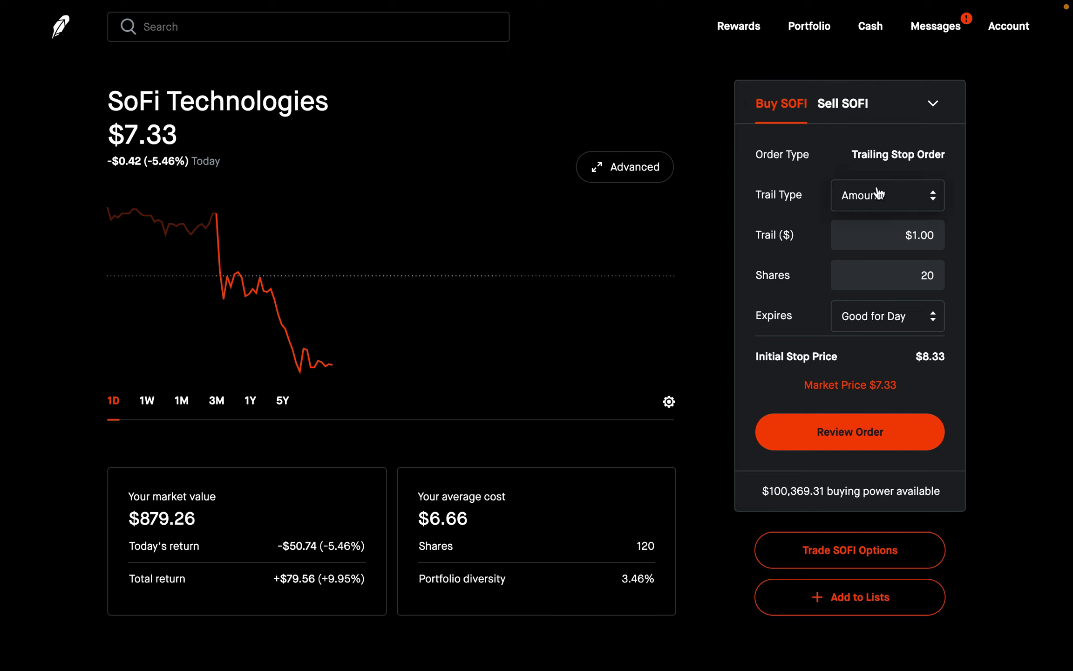
left_click(903, 207)
left_click(885, 222)
left_click(924, 274)
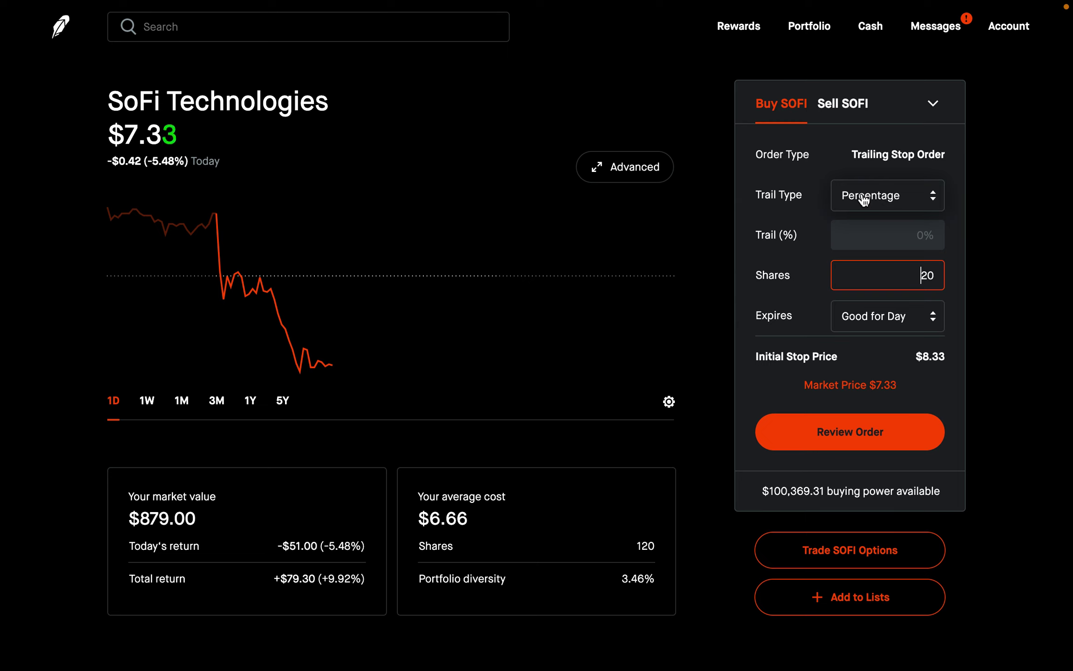
left_click(911, 222)
type("10")
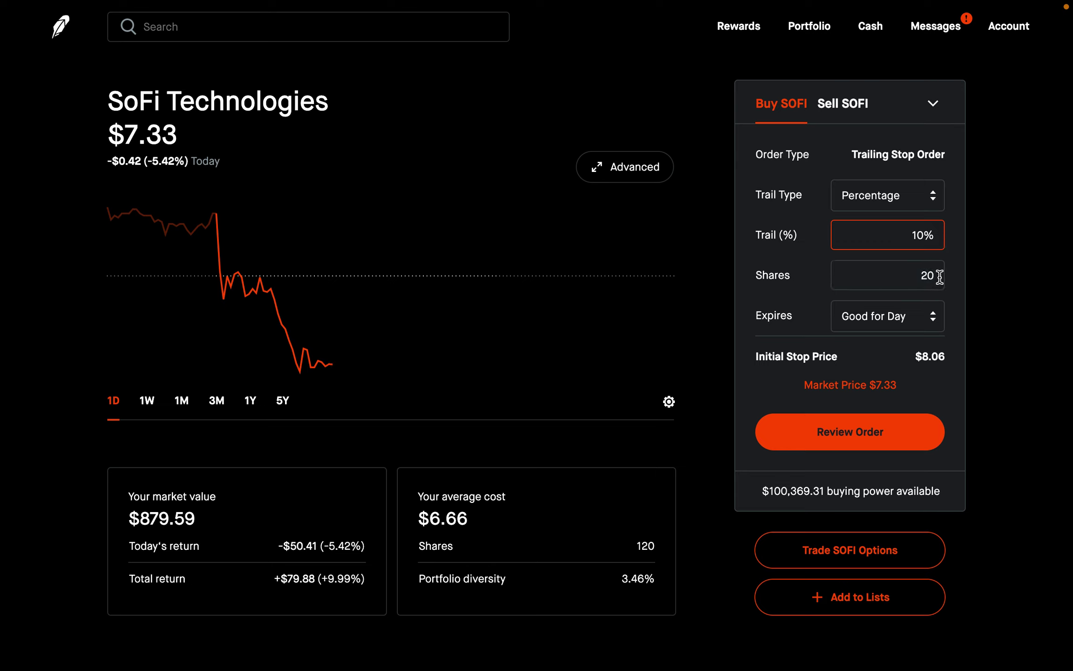
- Set the trailing stop buy order to 50 shares and keep the Good for Day expiry
left_click_drag(940, 276, 915, 276)
type("50")
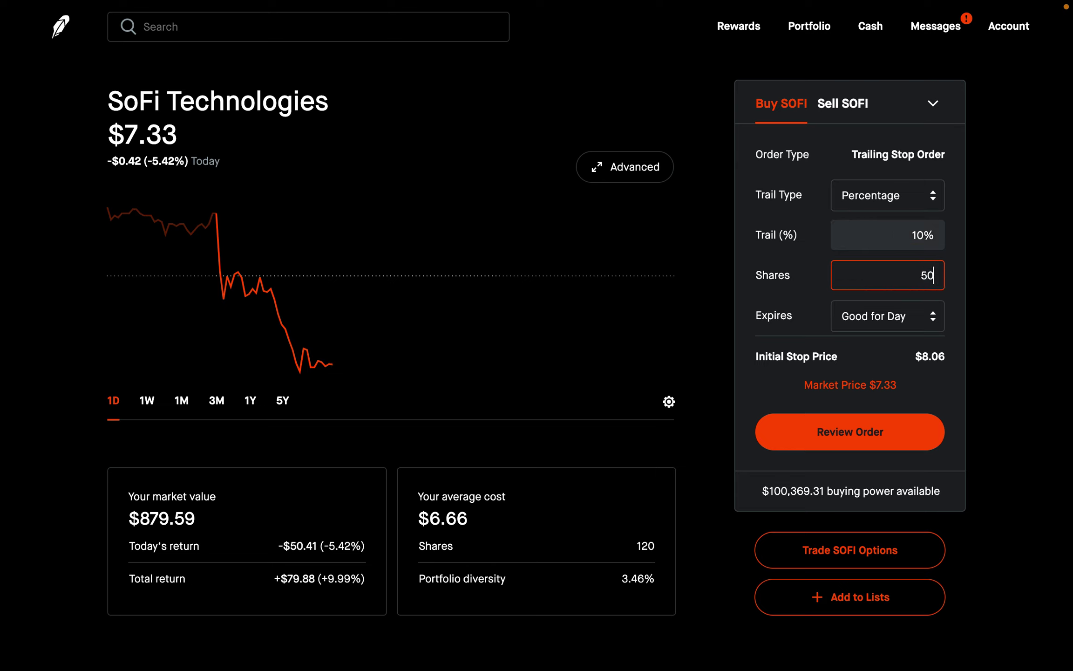
left_click(925, 316)
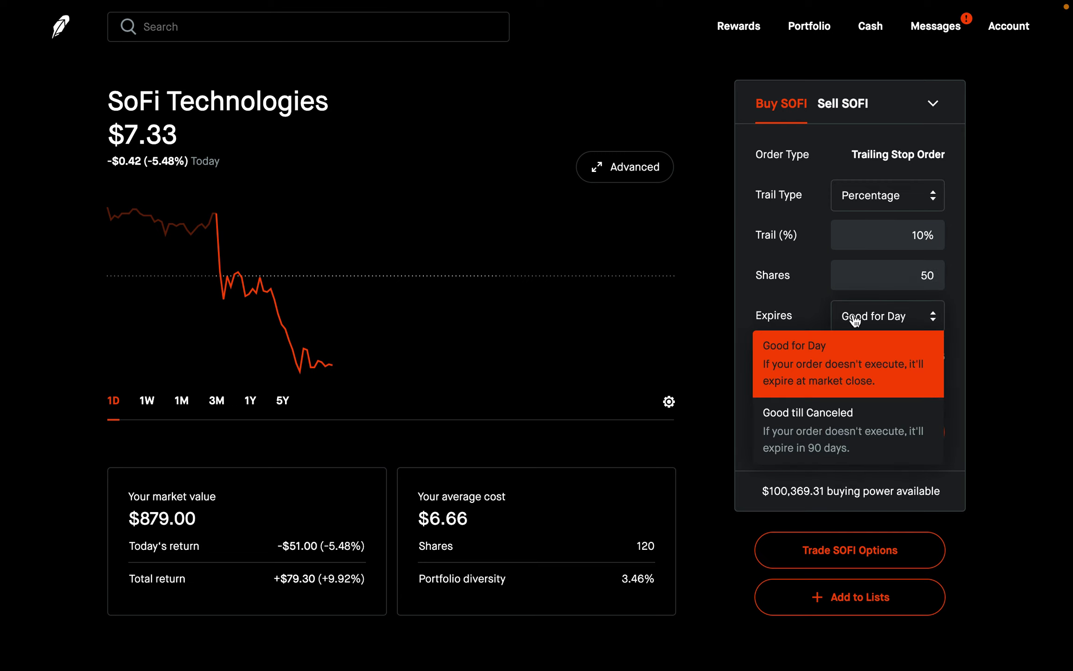
left_click(959, 341)
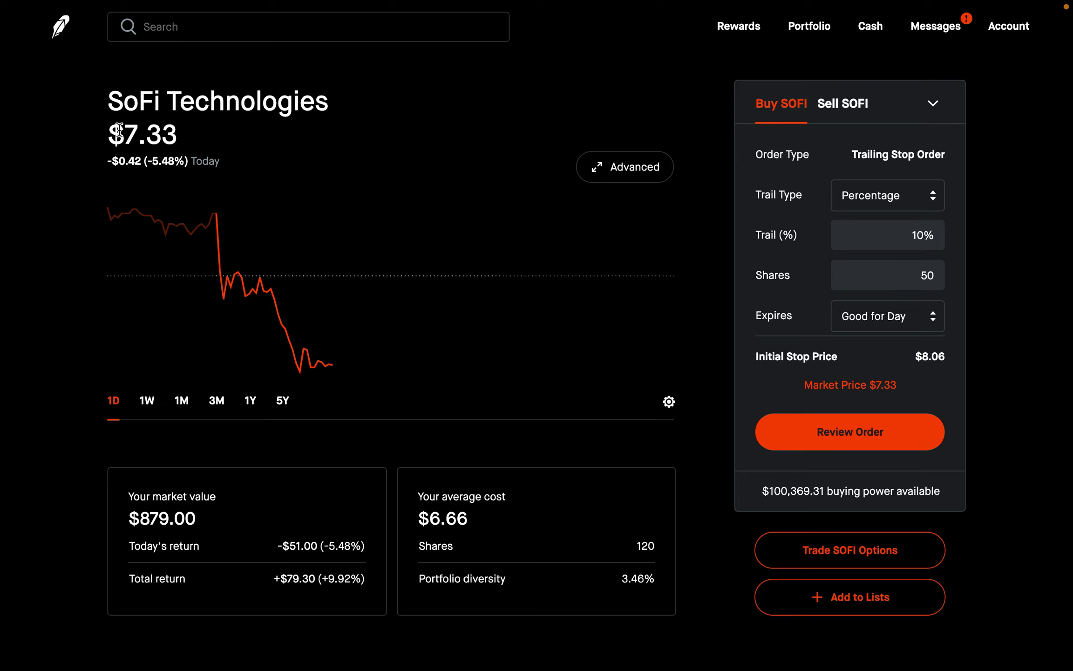
- Examine the buy order's initial stop price and share quantity
left_click_drag(938, 356, 917, 356)
left_click(457, 120)
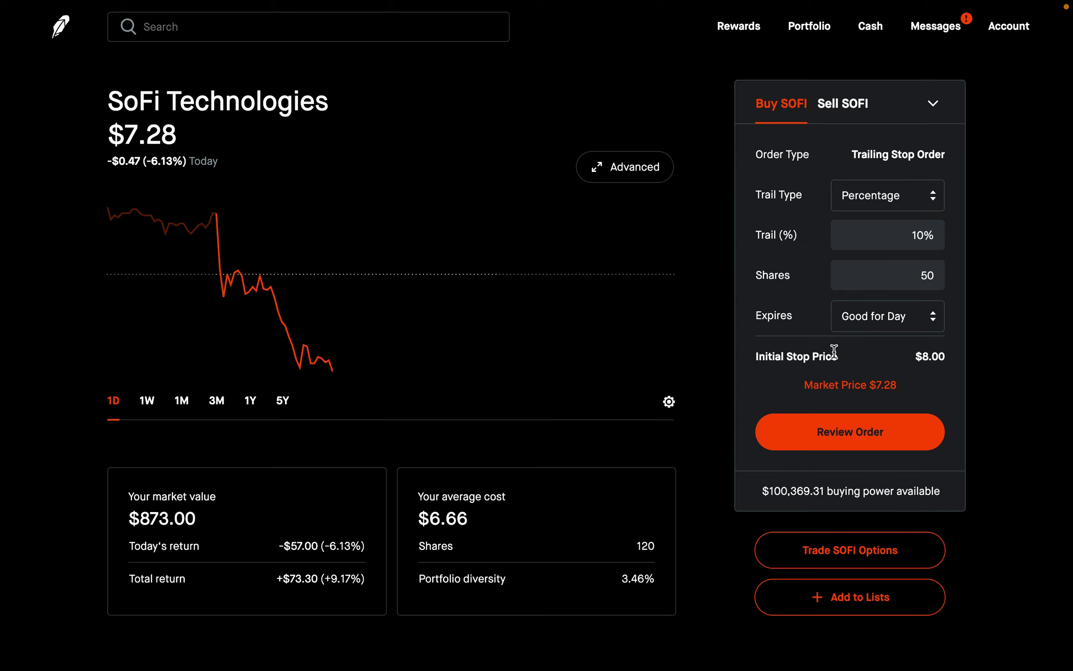
left_click(886, 276)
type("50")
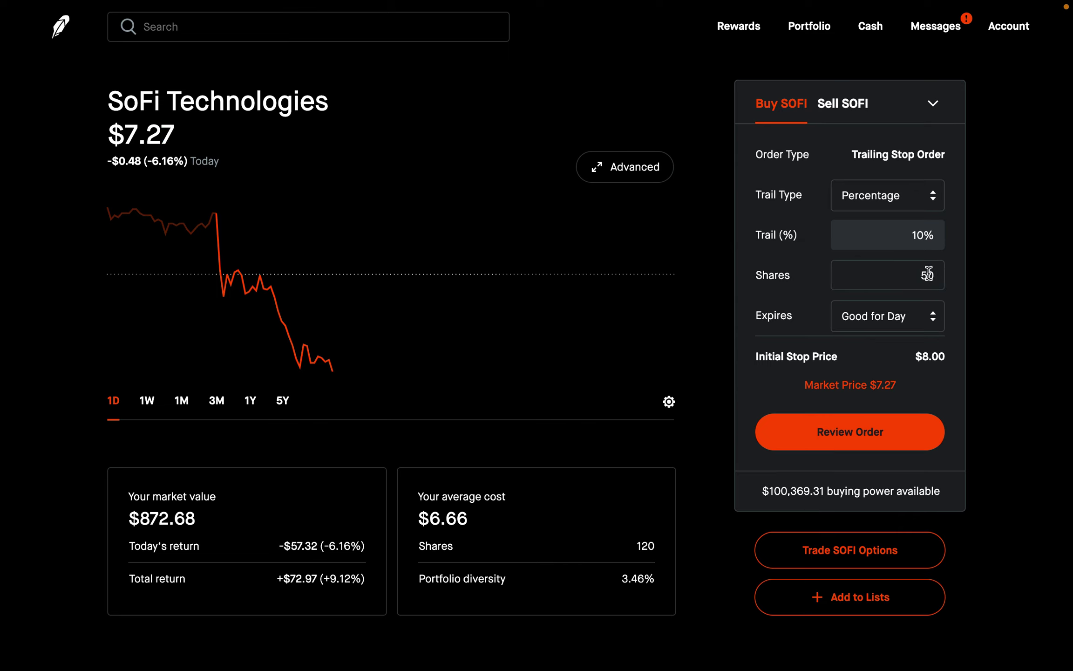
left_click(950, 343)
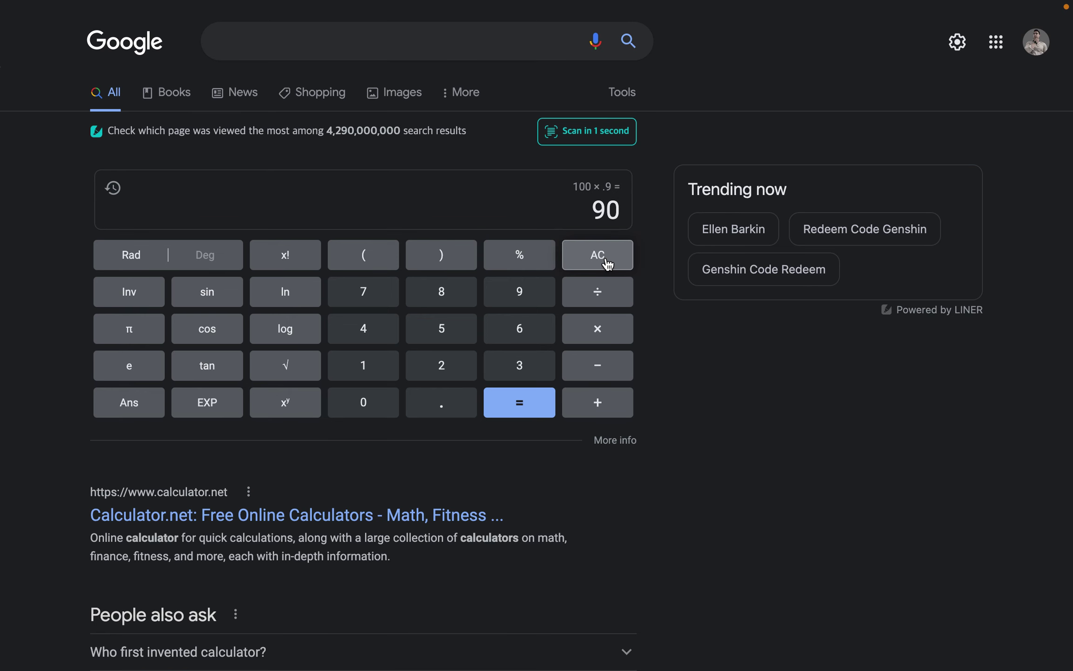
- Clear the calculator and compute 6 × 1.1 to check a 10% trail above a price of 6
left_click(603, 263)
left_click(538, 334)
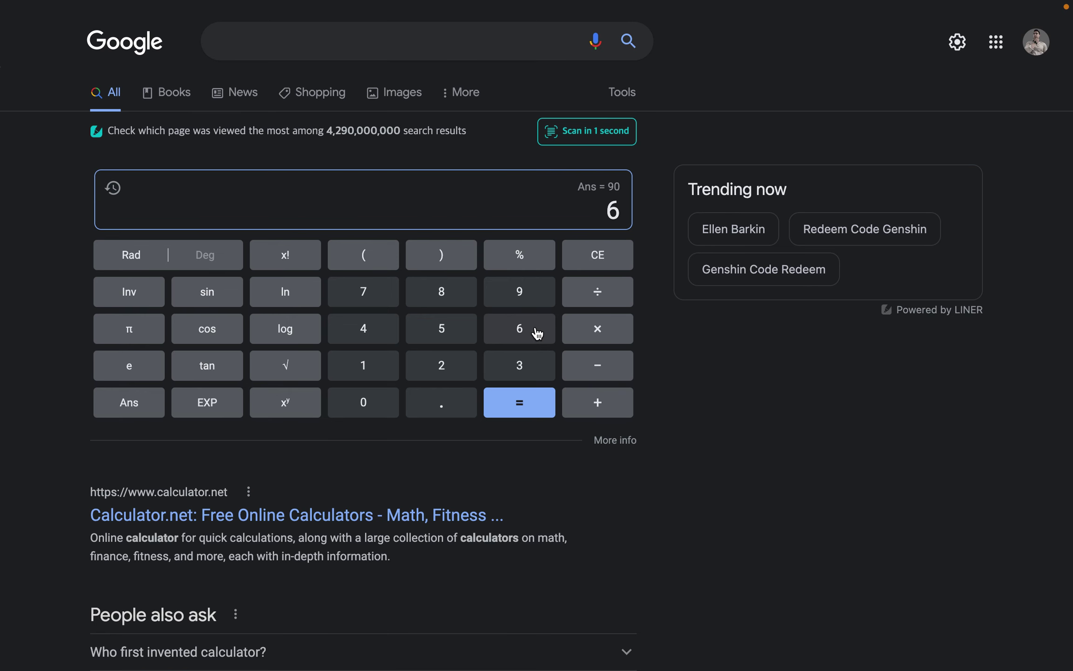
left_click(610, 331)
left_click(376, 376)
left_click(439, 418)
left_click(396, 378)
left_click(511, 400)
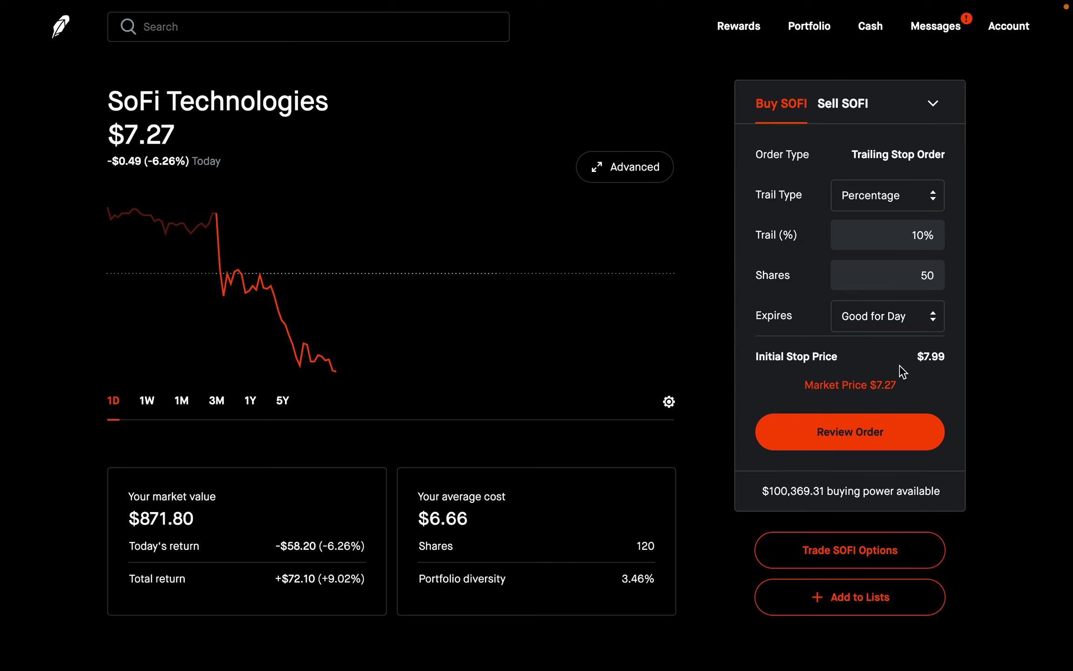
- Change the SOFI buy order's trail type to Amount and set the trail to $1.00
left_click(912, 276)
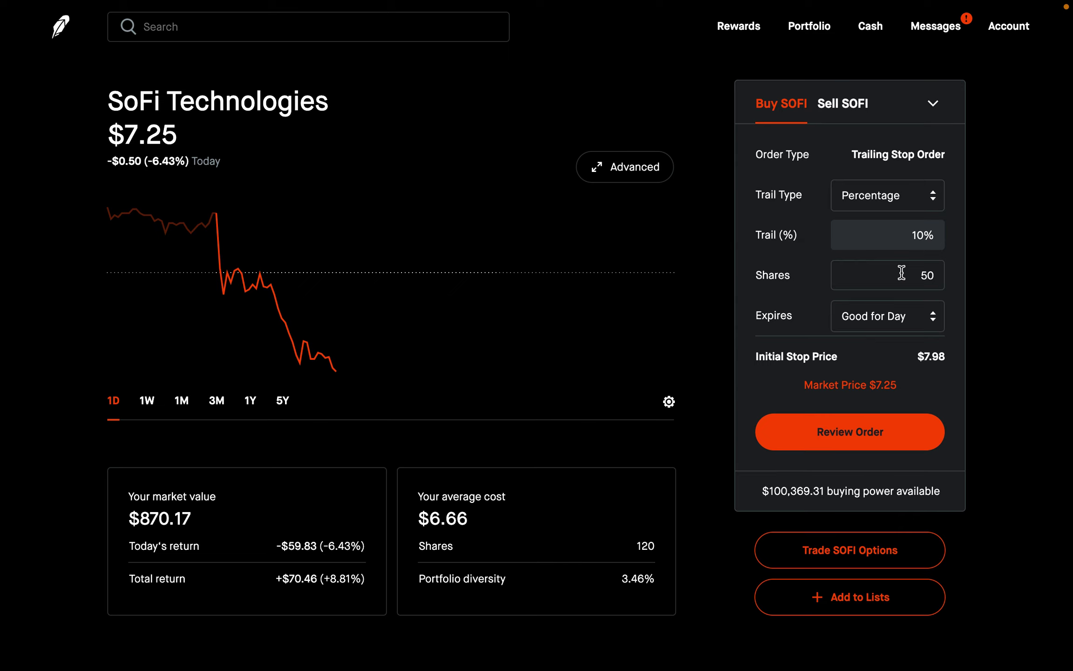
left_click(929, 225)
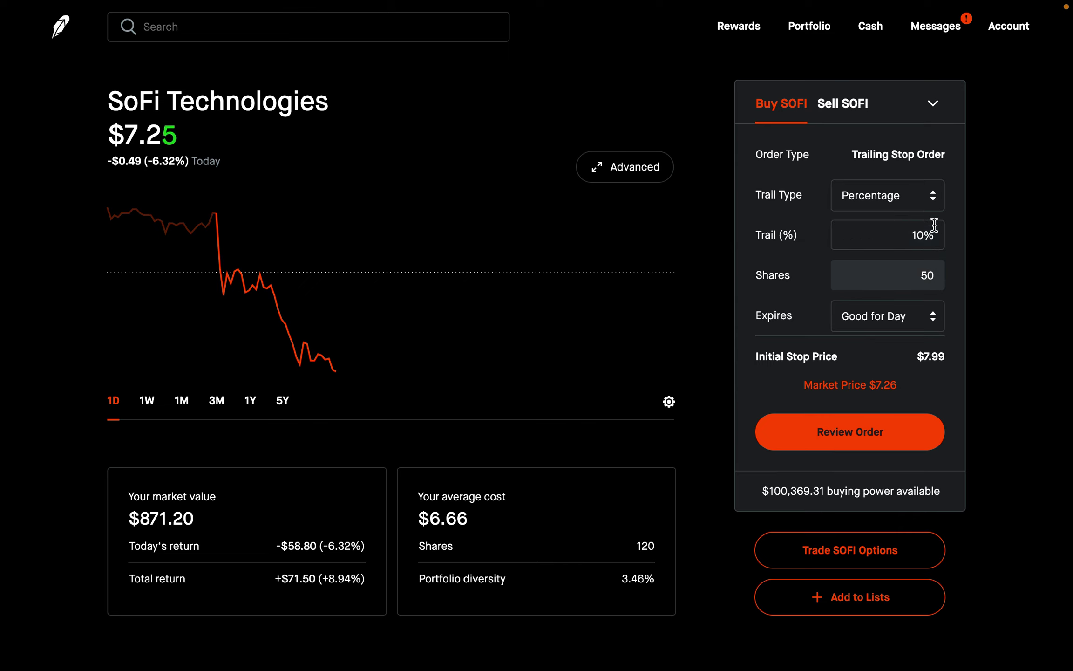
left_click(856, 198)
left_click(883, 257)
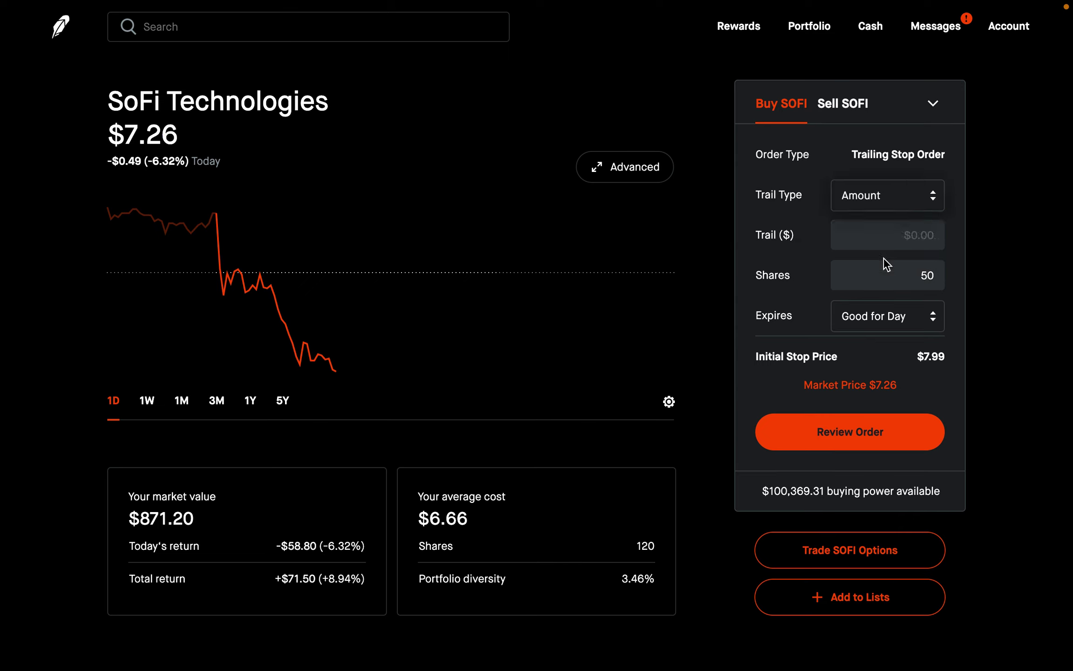
left_click(887, 287)
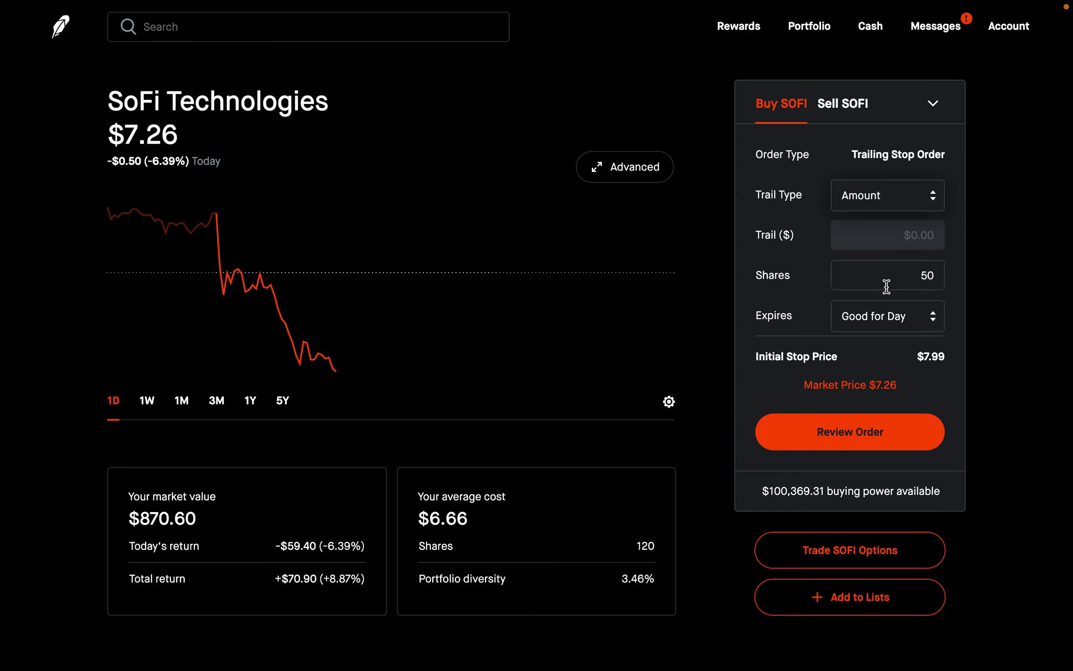
left_click(910, 239)
type("1")
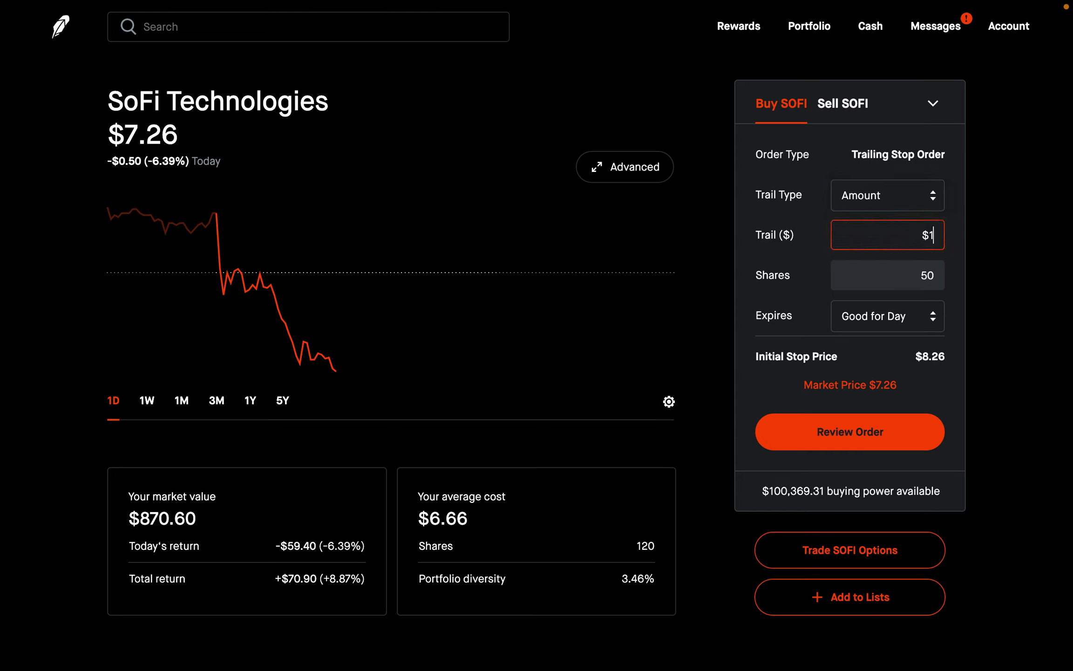
left_click(963, 283)
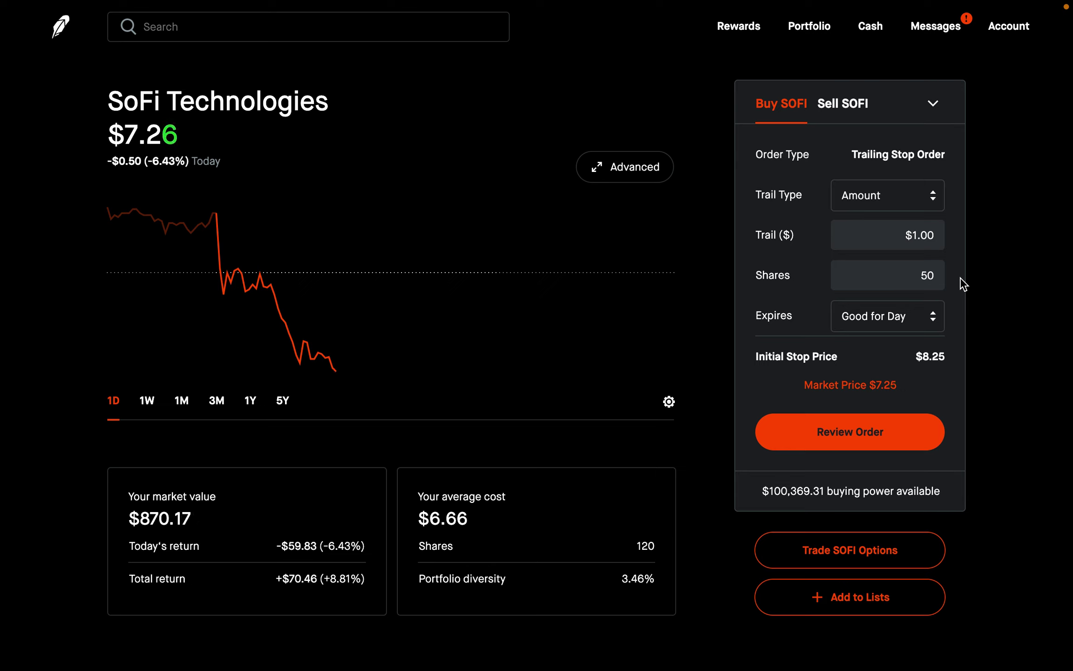